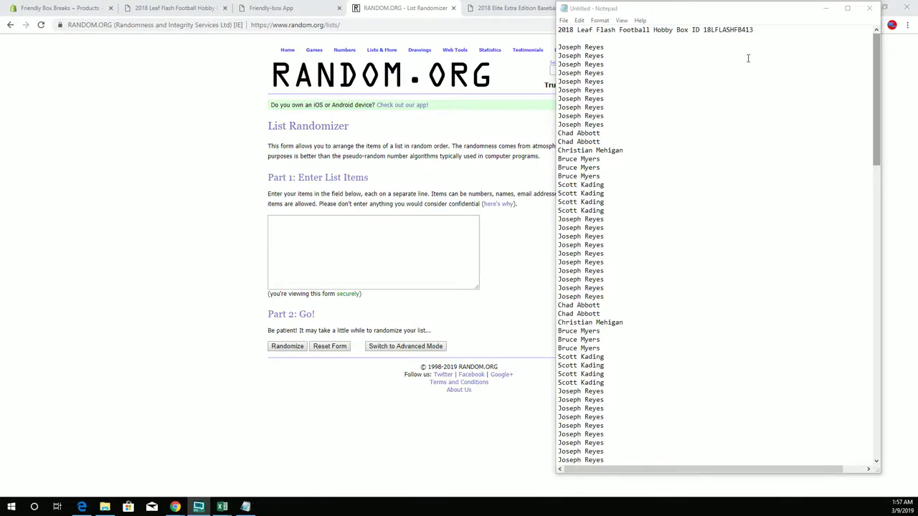
Select the full block of buyer names in Notepad and bring up its context menu.
mouse_move(559, 48)
mouse_down()
mouse_move(602, 118)
mouse_move(605, 477)
mouse_move(605, 212)
mouse_up()
right_click(632, 175)
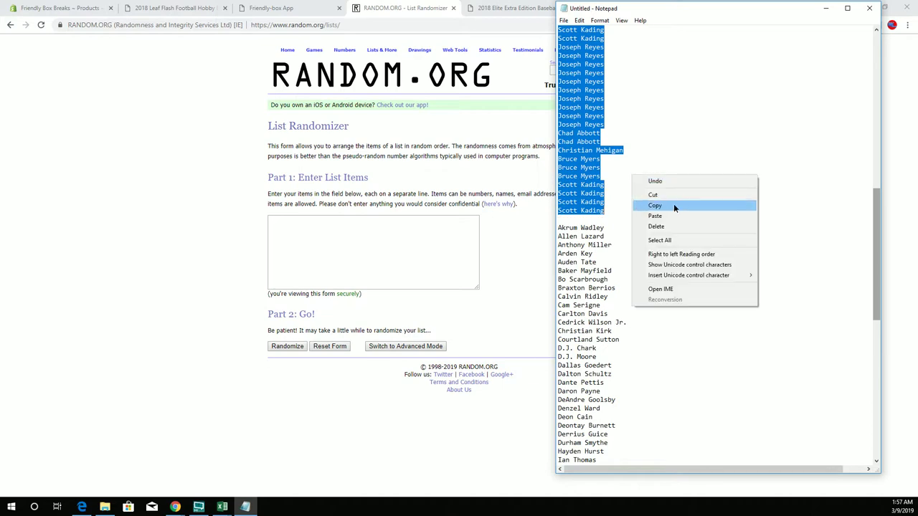
Copy the buyer names and paste them into the RANDOM.ORG List Randomizer box.
click(673, 204)
click(395, 267)
key(ctrl+v)
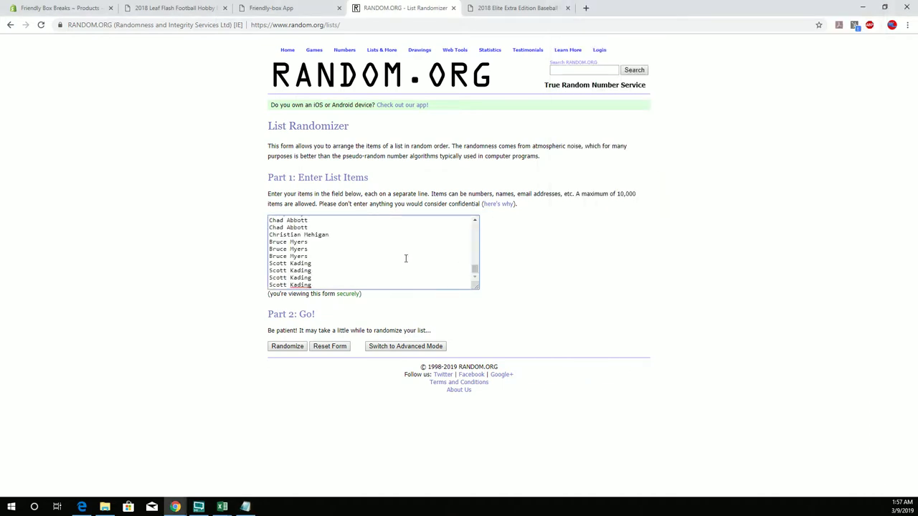
Randomize the 80 buyer names, then reshuffle with Again! for seven runs in total.
click(285, 348)
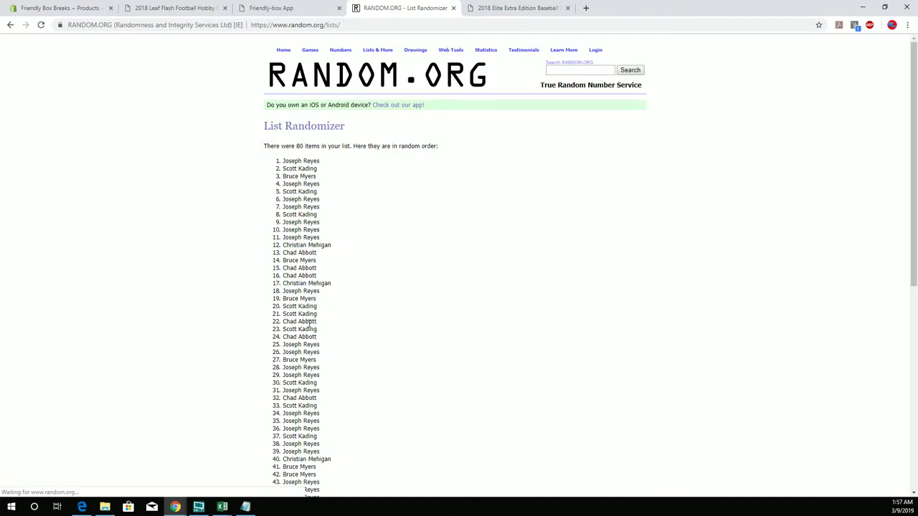
scroll(258, 431, down, 5)
click(276, 438)
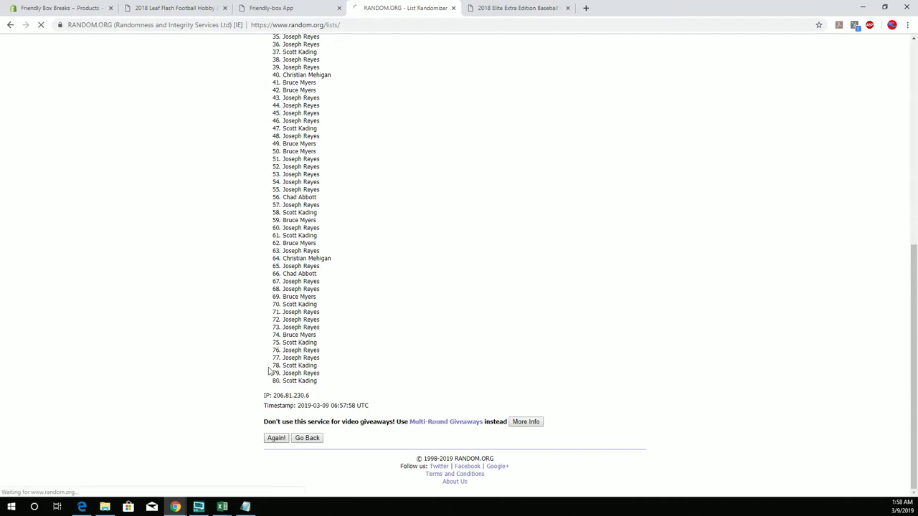
scroll(262, 437, down, 5)
click(267, 438)
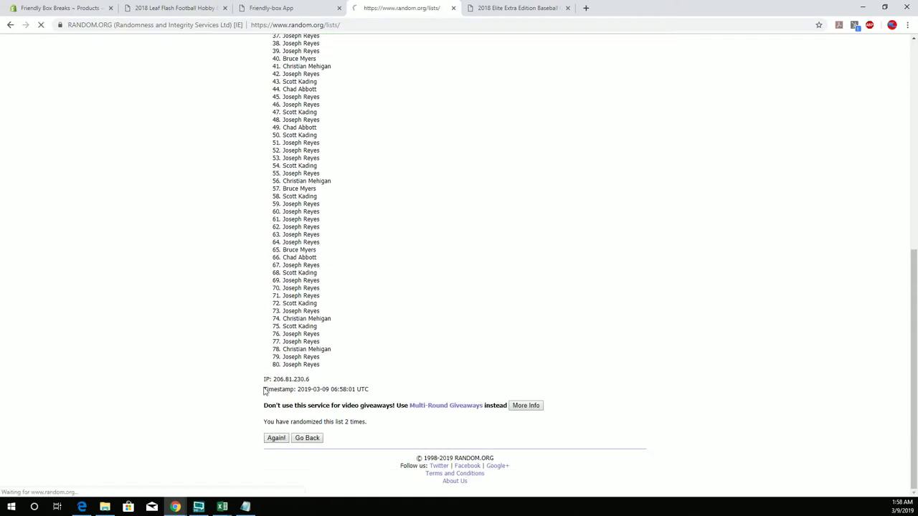
scroll(262, 373, down, 5)
click(274, 440)
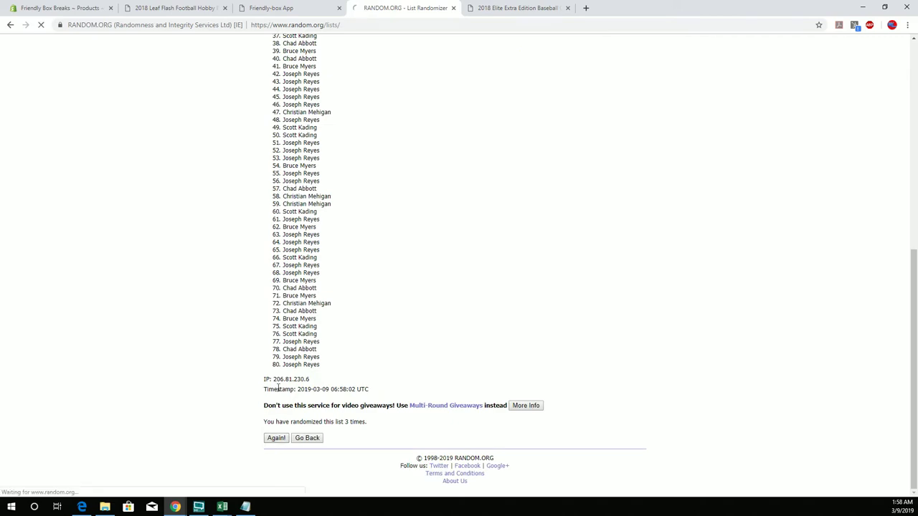
scroll(280, 445, down, 3)
click(279, 440)
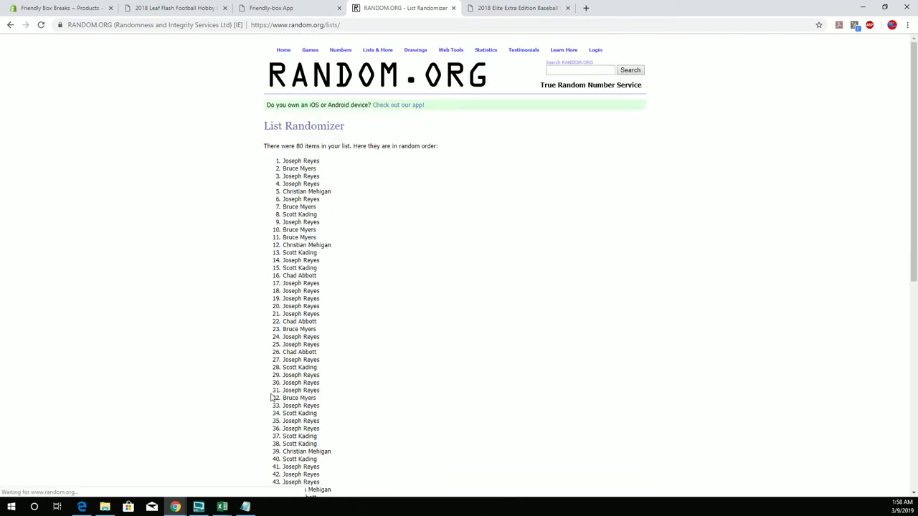
scroll(269, 436, down, 5)
click(276, 440)
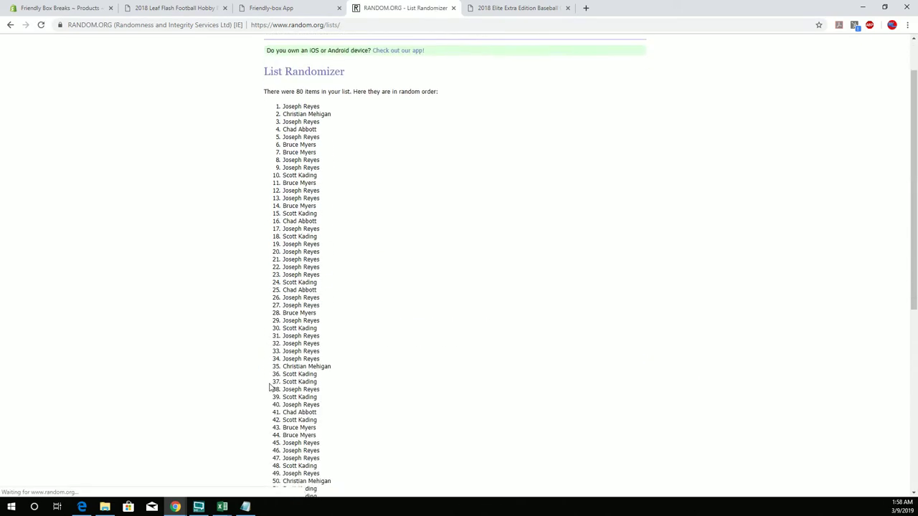
scroll(266, 452, down, 5)
click(269, 440)
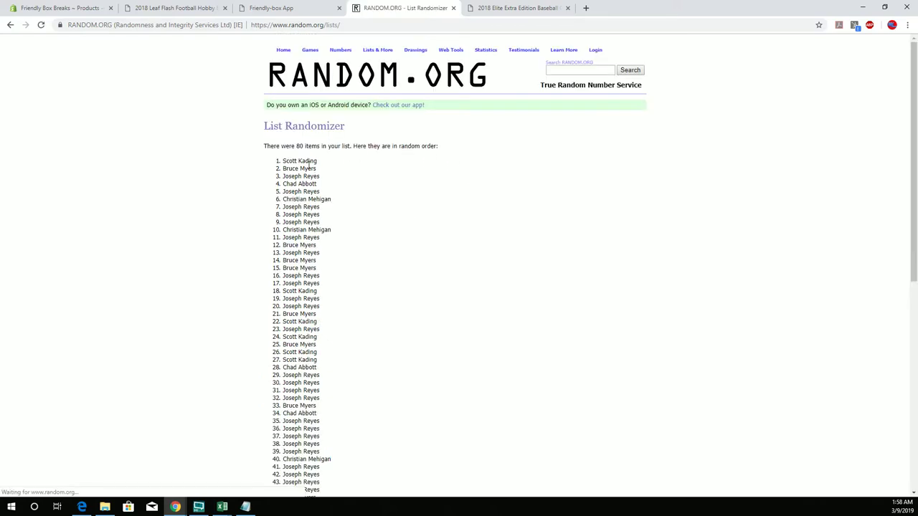
Select and copy the final shuffled buyer list starting from item 1.
mouse_move(284, 160)
mouse_down()
mouse_move(336, 245)
mouse_move(347, 243)
mouse_move(362, 261)
mouse_move(315, 357)
mouse_move(324, 366)
mouse_up()
scroll(342, 245, down, 6)
right_click(307, 310)
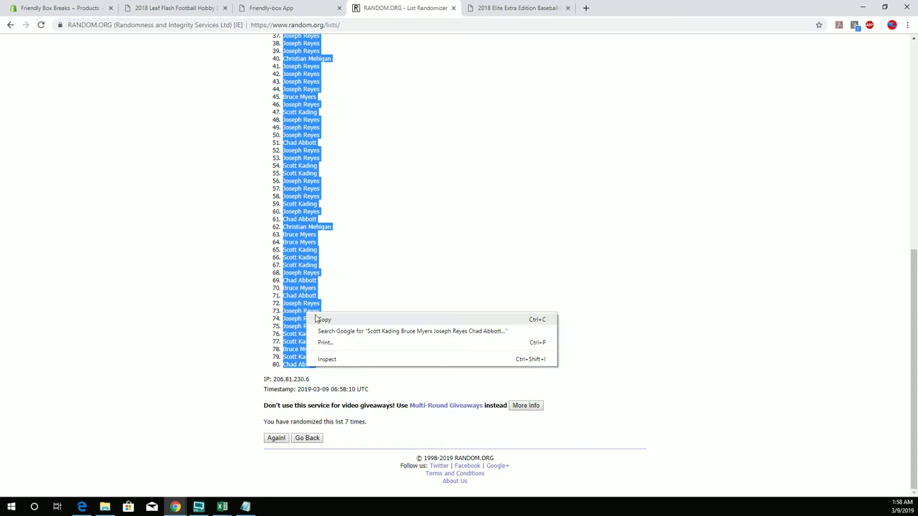
click(320, 317)
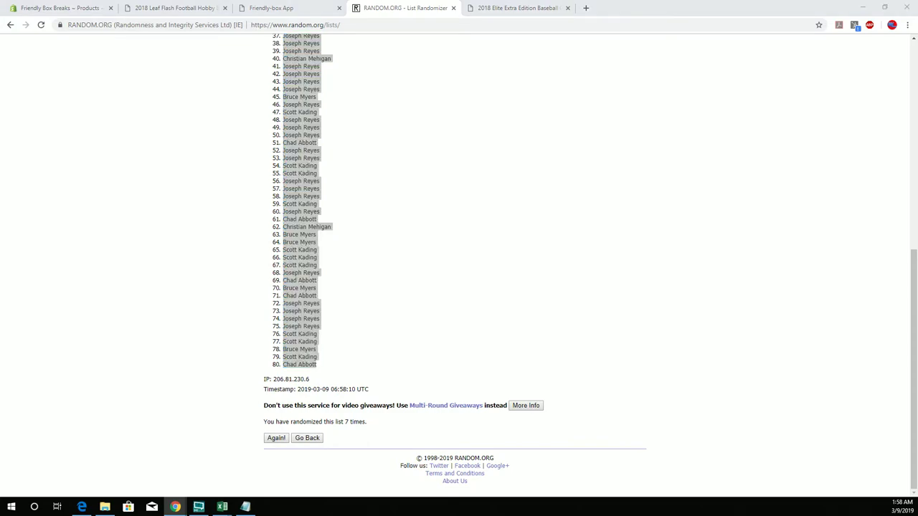
Paste the shuffled buyer names into Excel cell A1 and narrow column A.
key(alt+Tab)
click(468, 132)
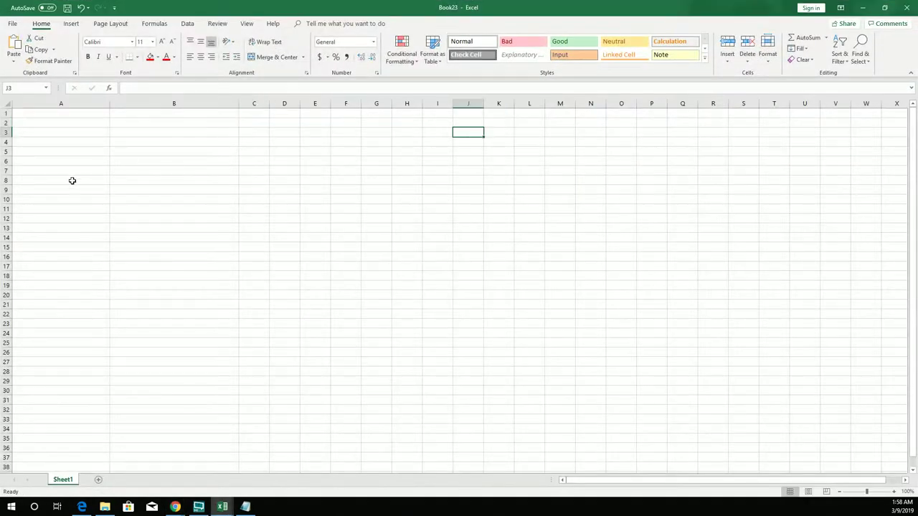
click(82, 114)
key(ctrl+v)
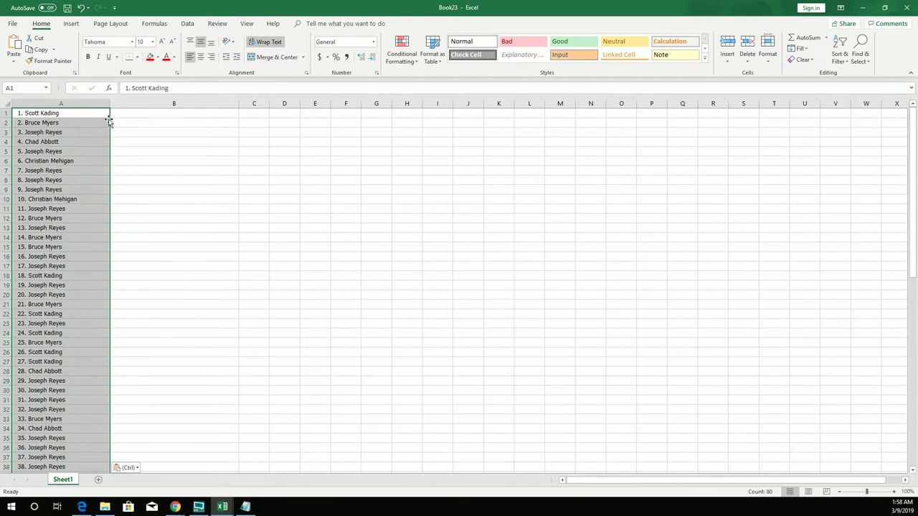
click(113, 104)
drag(111, 103, 78, 99)
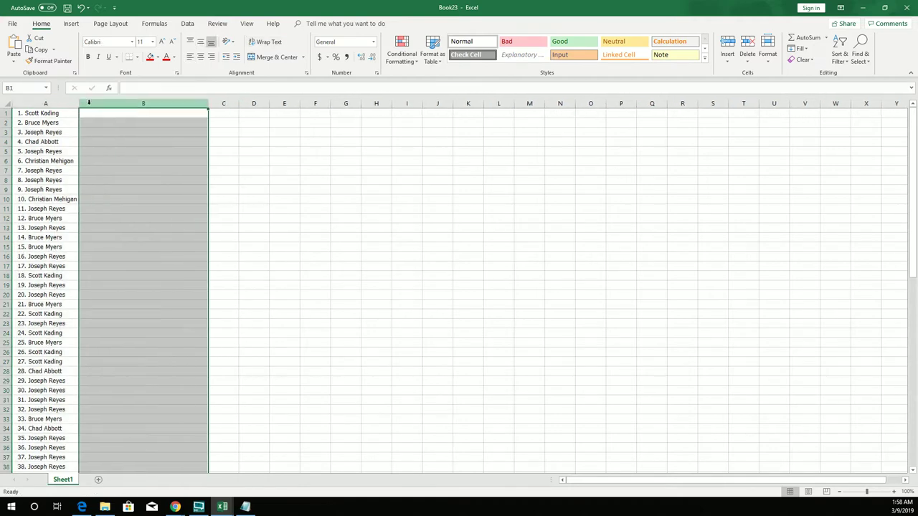
click(121, 113)
Minimize Excel and load a fresh, empty List Randomizer form in the browser.
click(863, 7)
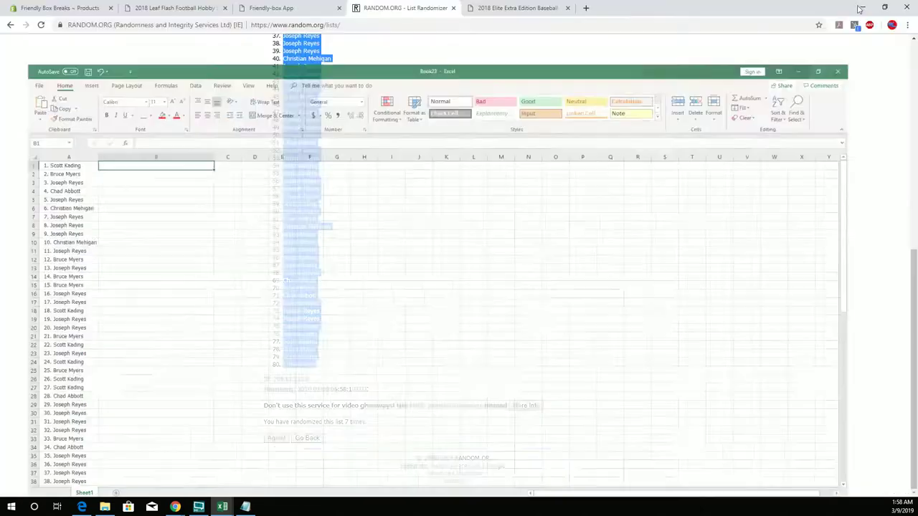
scroll(351, 151, up, 10)
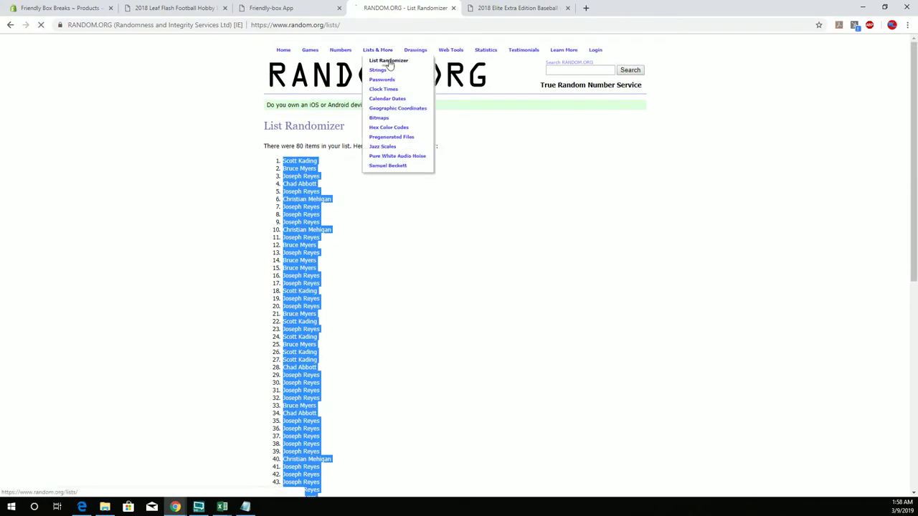
click(388, 59)
Copy the Notepad player checklist from Akrum Wadley to Y.A. Tittle.
key(alt+Tab)
scroll(707, 233, down, 4)
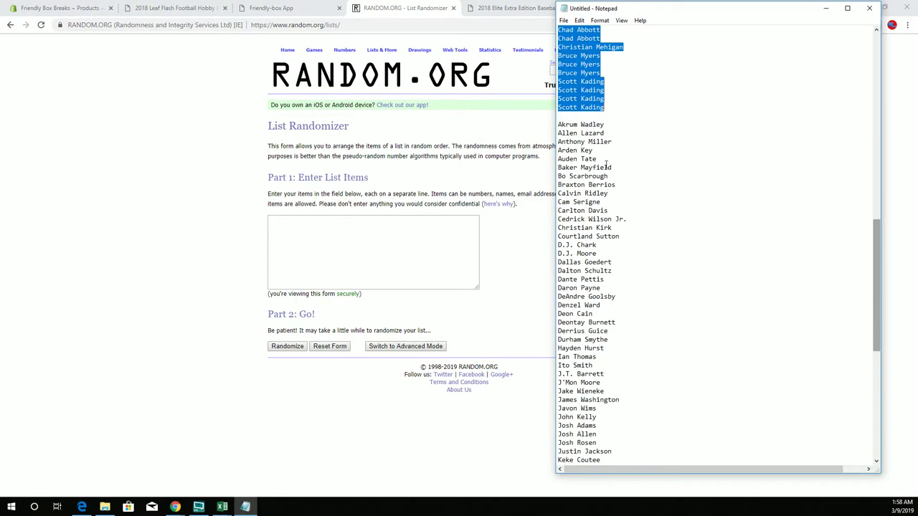
mouse_move(559, 124)
mouse_down()
mouse_move(610, 459)
mouse_move(610, 443)
mouse_move(601, 452)
mouse_up()
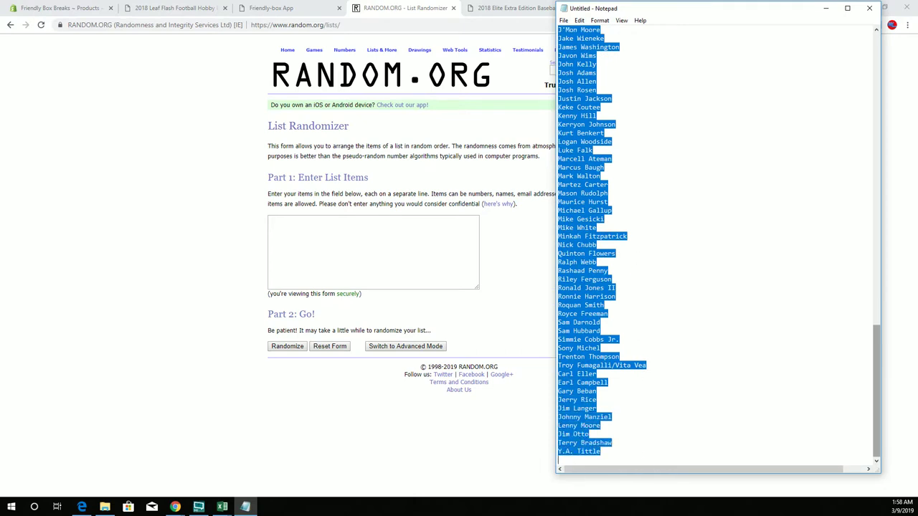
right_click(634, 248)
click(681, 277)
Paste the player checklist into the empty List Randomizer field.
click(411, 272)
click(410, 270)
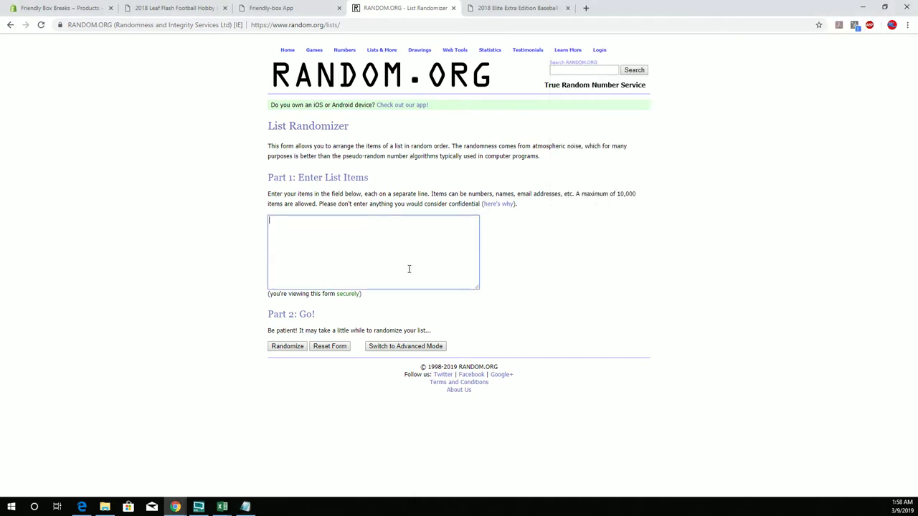
key(ctrl+v)
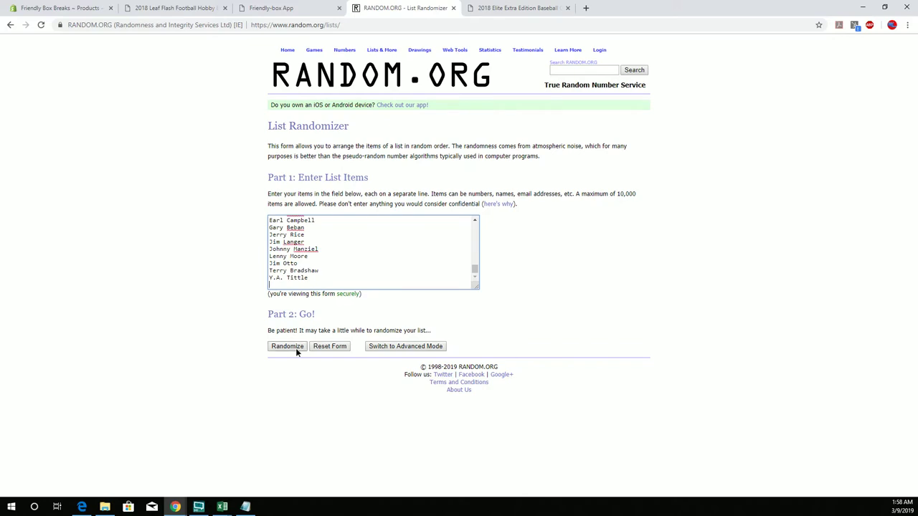
Randomize the 80 player names, then reshuffle with Again! for seven runs in total.
click(296, 348)
scroll(313, 299, down, 10)
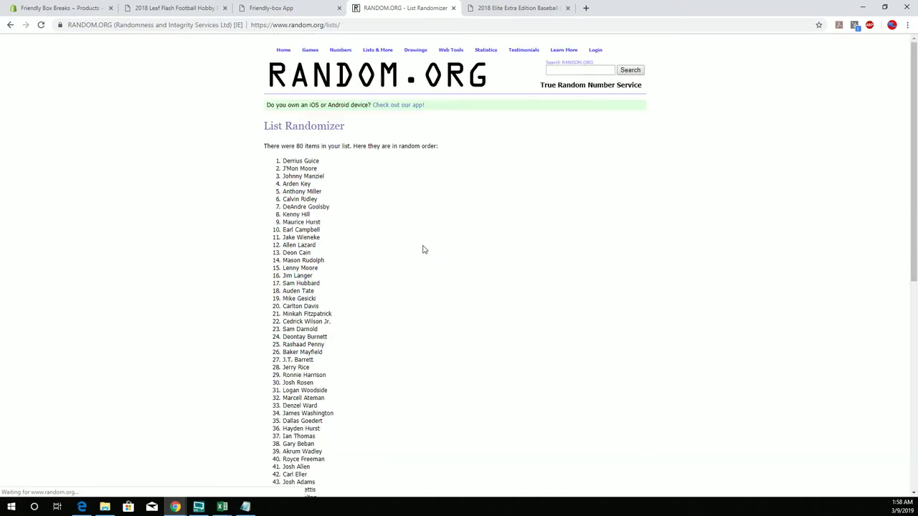
scroll(423, 250, down, 6)
click(276, 439)
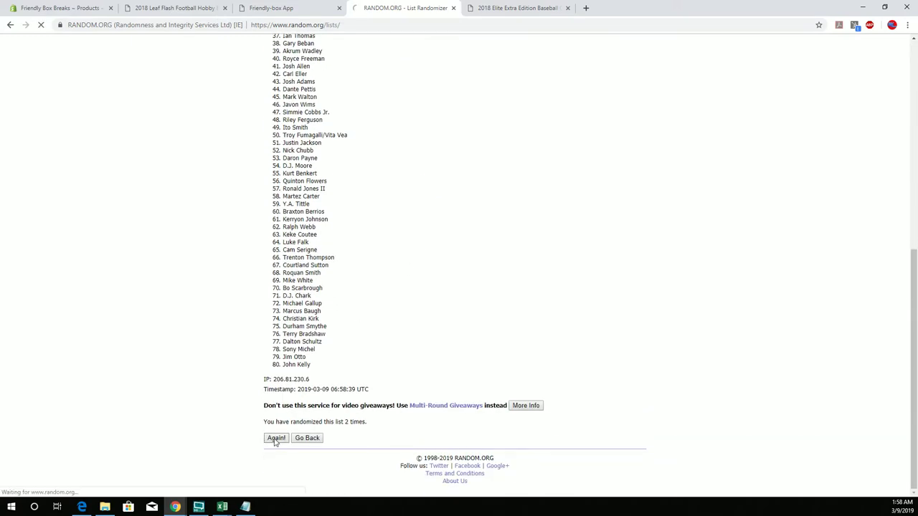
scroll(304, 452, down, 6)
click(276, 439)
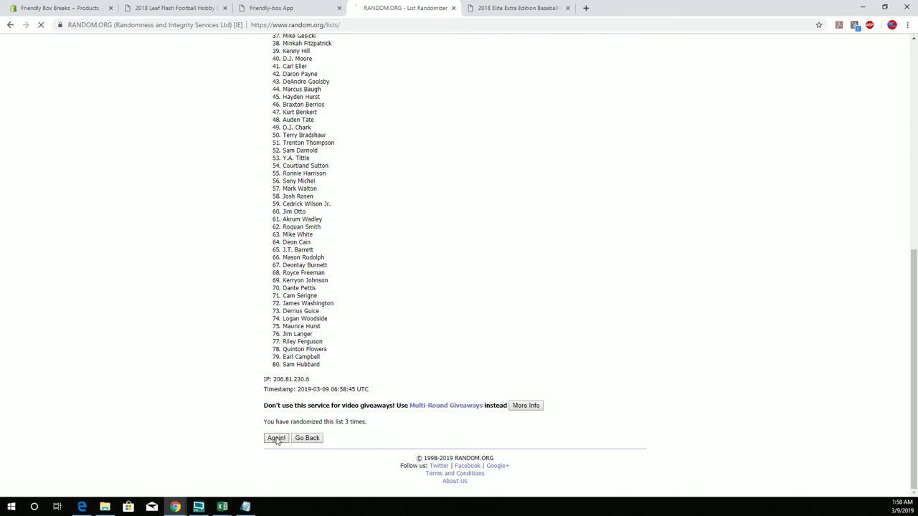
scroll(277, 440, down, 6)
click(277, 439)
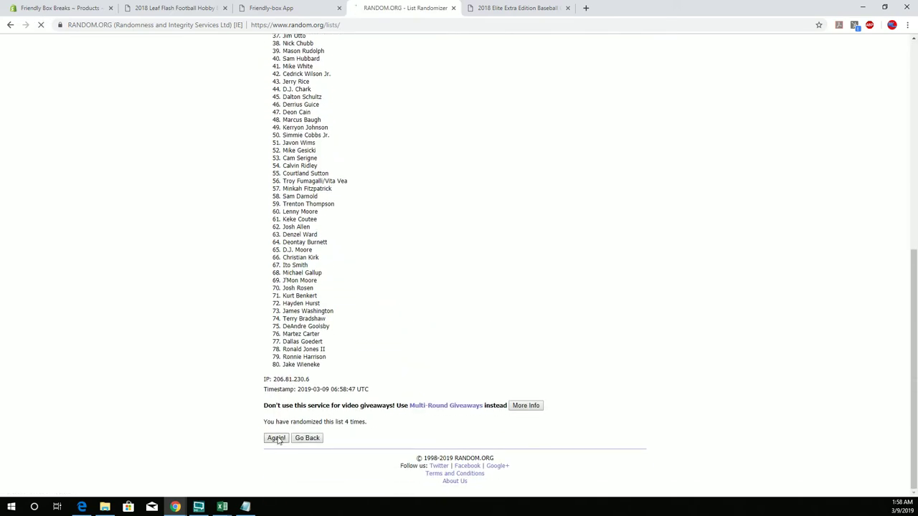
scroll(266, 452, down, 6)
click(270, 440)
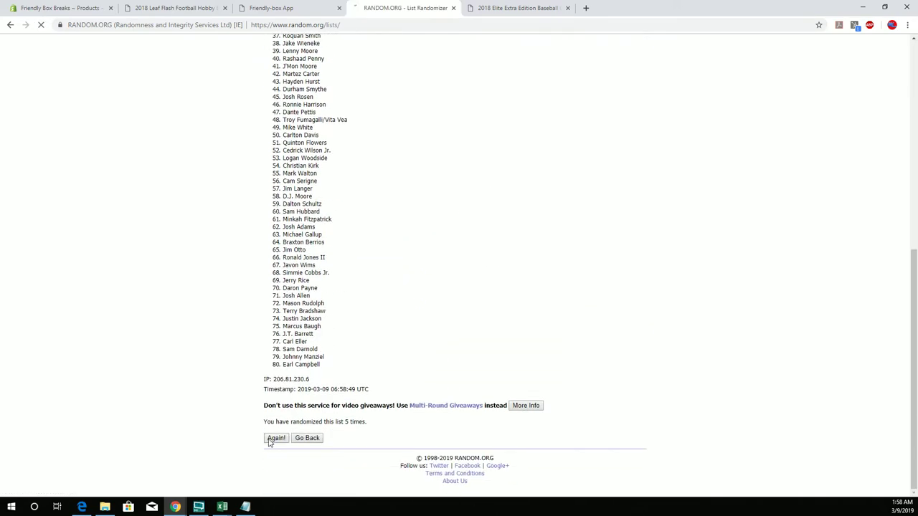
scroll(276, 441, down, 6)
click(278, 438)
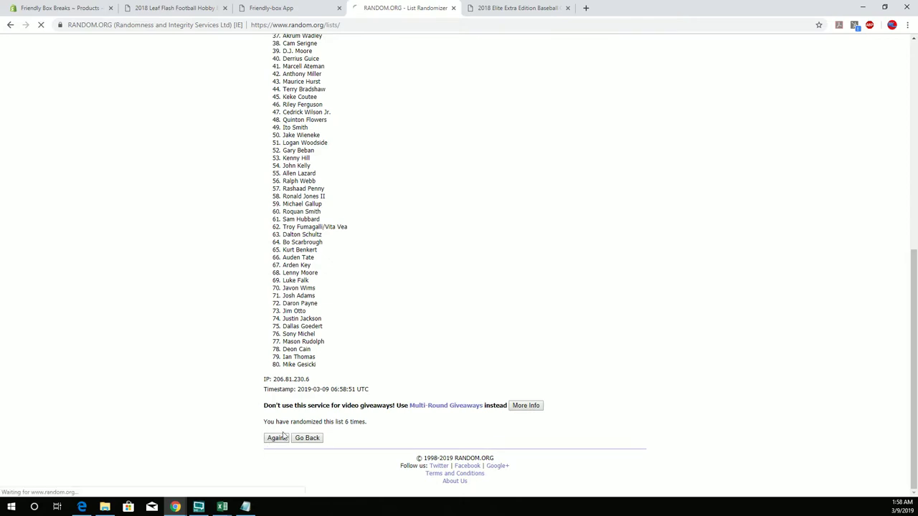
Select all 80 randomized player names from the top and copy them.
mouse_move(281, 161)
mouse_down()
mouse_move(342, 263)
mouse_move(336, 363)
mouse_up()
scroll(335, 262, down, 1)
scroll(337, 263, down, 5)
right_click(327, 304)
click(343, 310)
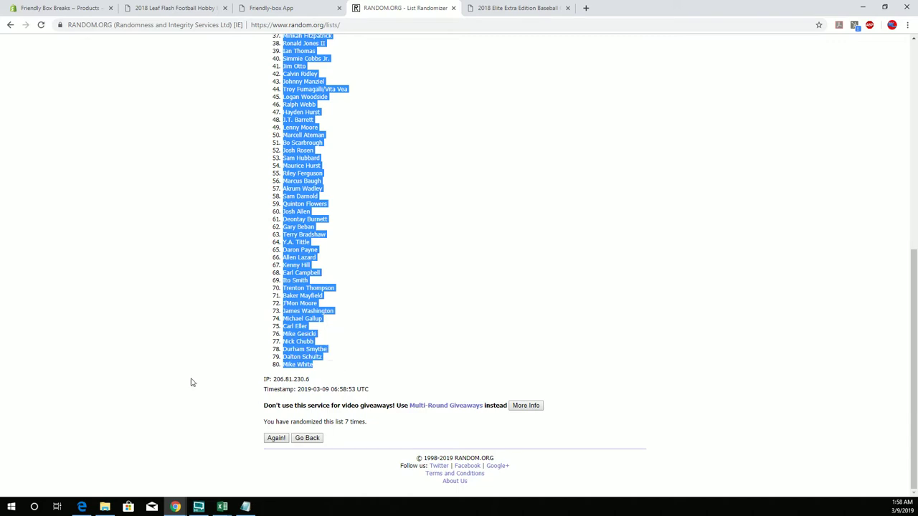
Paste the randomized players into cell B1 and autofit column A to the buyer names.
click(223, 507)
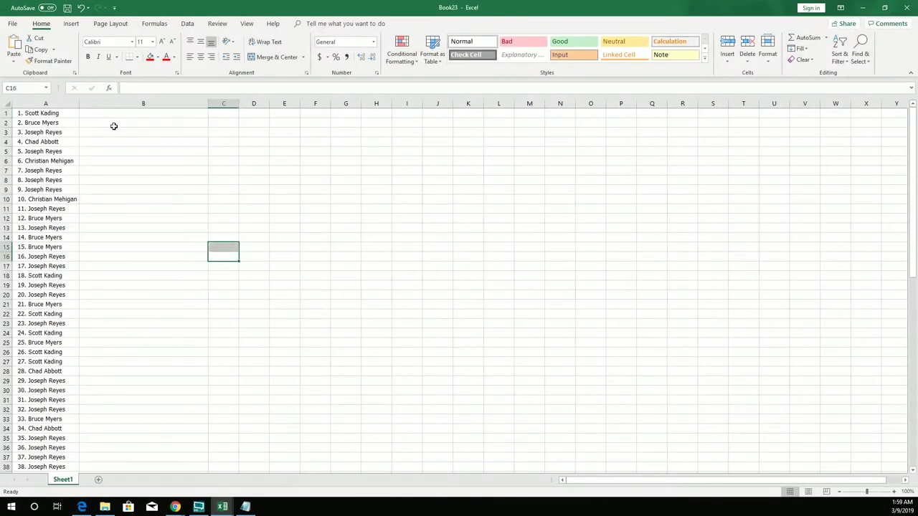
click(112, 115)
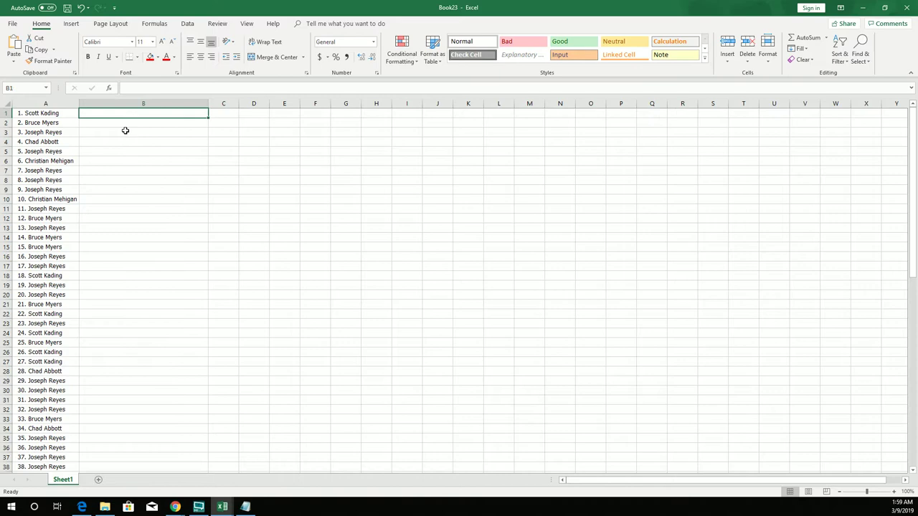
key(ctrl+v)
click(126, 131)
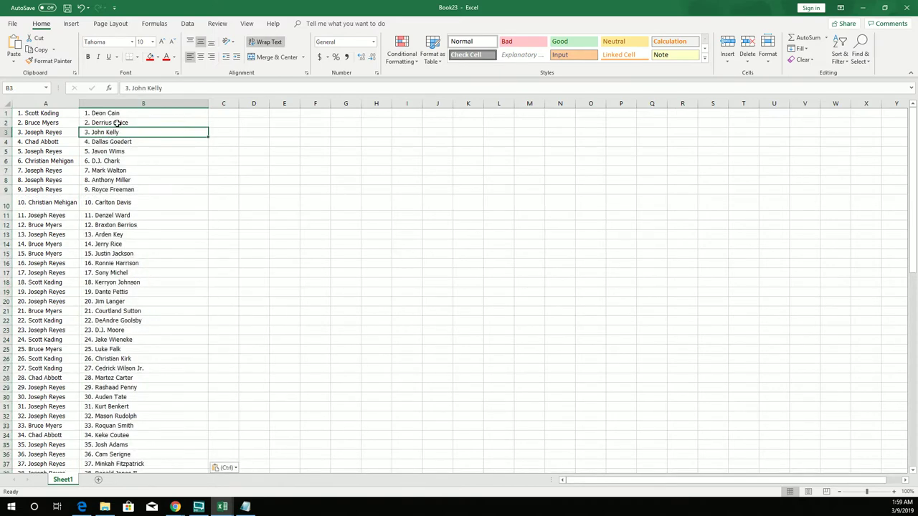
double_click(79, 103)
Apply All Borders to the filled range A1:B80.
click(187, 180)
click(59, 113)
key(ctrl+a)
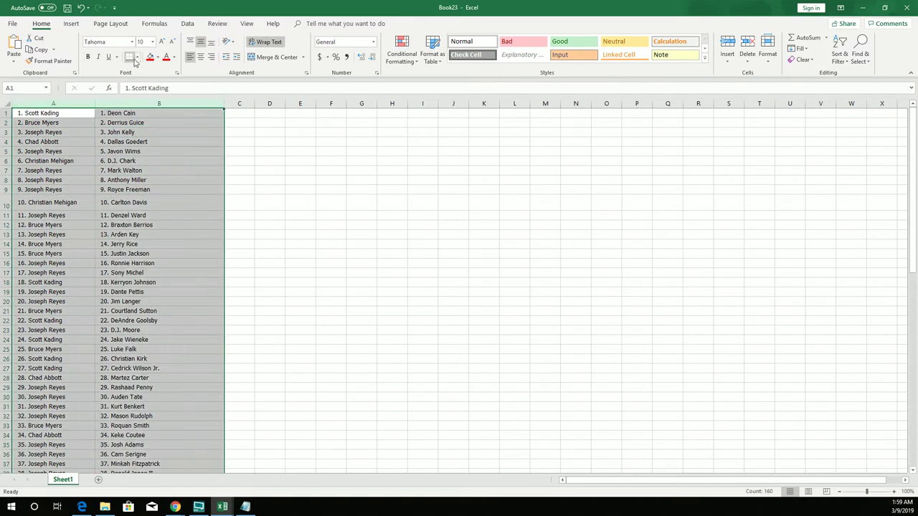
click(137, 57)
click(160, 142)
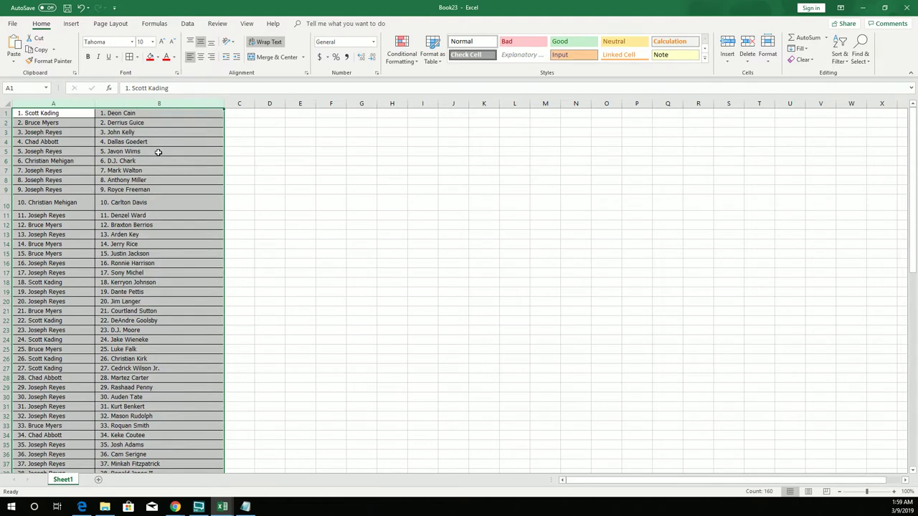
click(160, 202)
Left-align row 10's two cells, restore its normal height, and return to A1.
click(90, 203)
drag(90, 203, 159, 203)
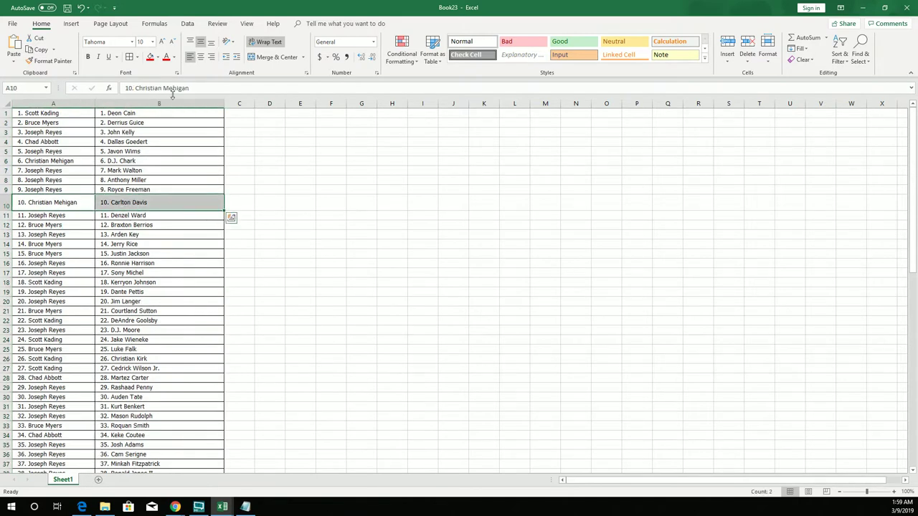
click(190, 56)
click(156, 162)
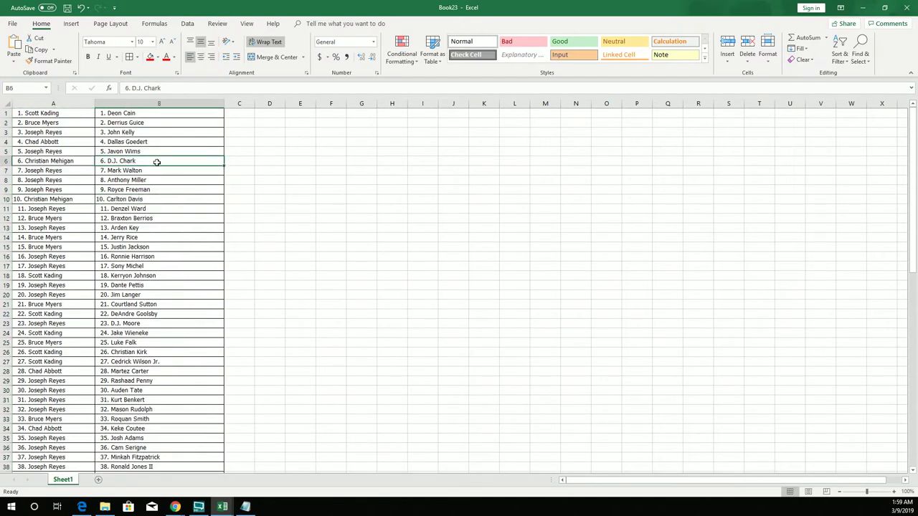
click(63, 121)
click(64, 113)
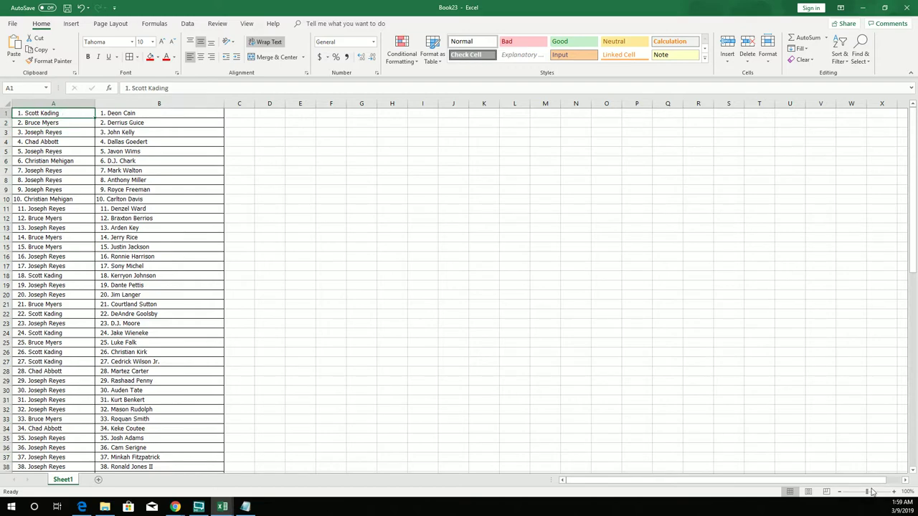
Drag the status-bar zoom slider fully right to view the sheet at 400%.
drag(867, 492, 892, 492)
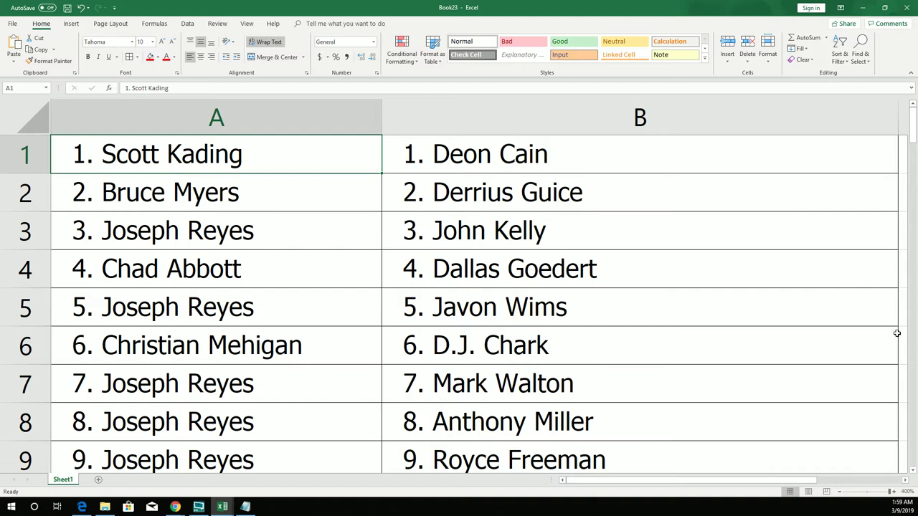
drag(914, 137, 904, 178)
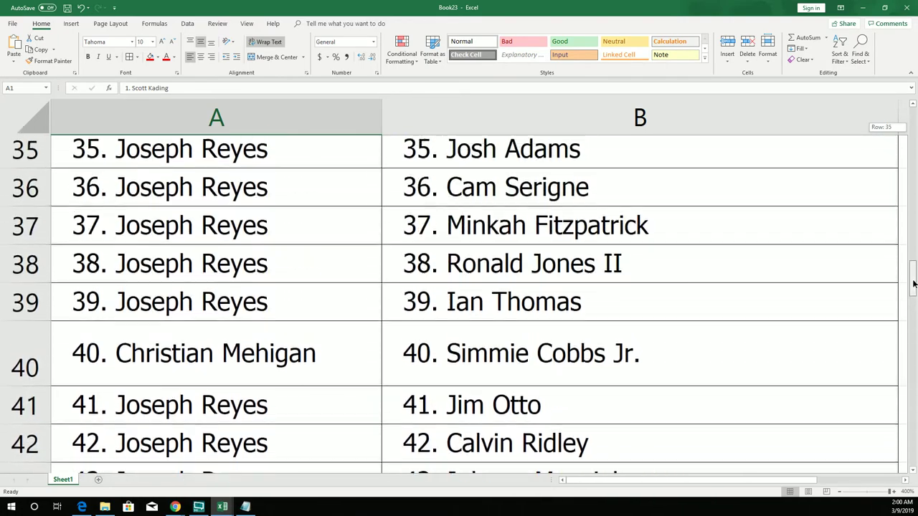
drag(913, 267, 915, 55)
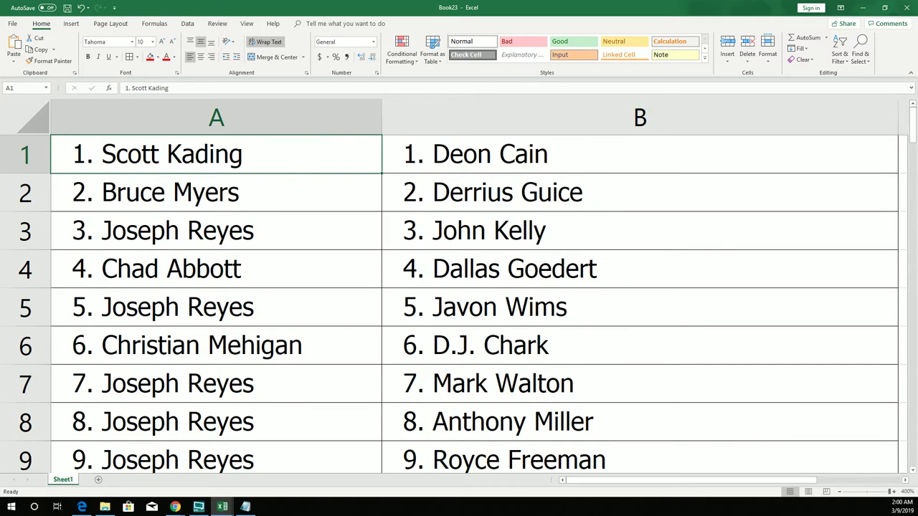